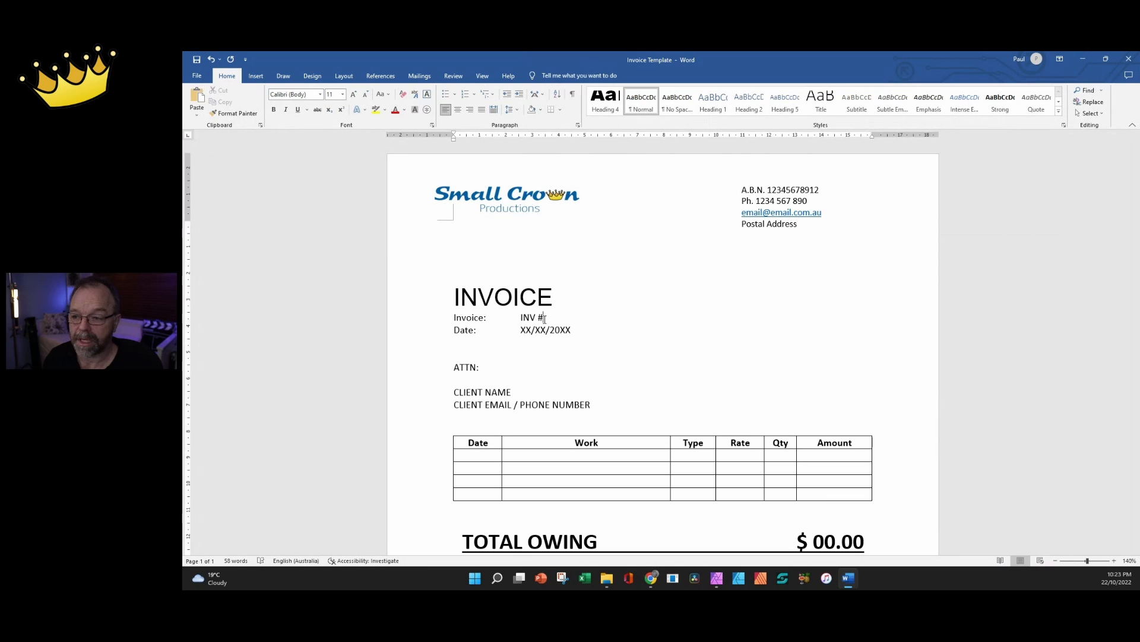
text(2223)
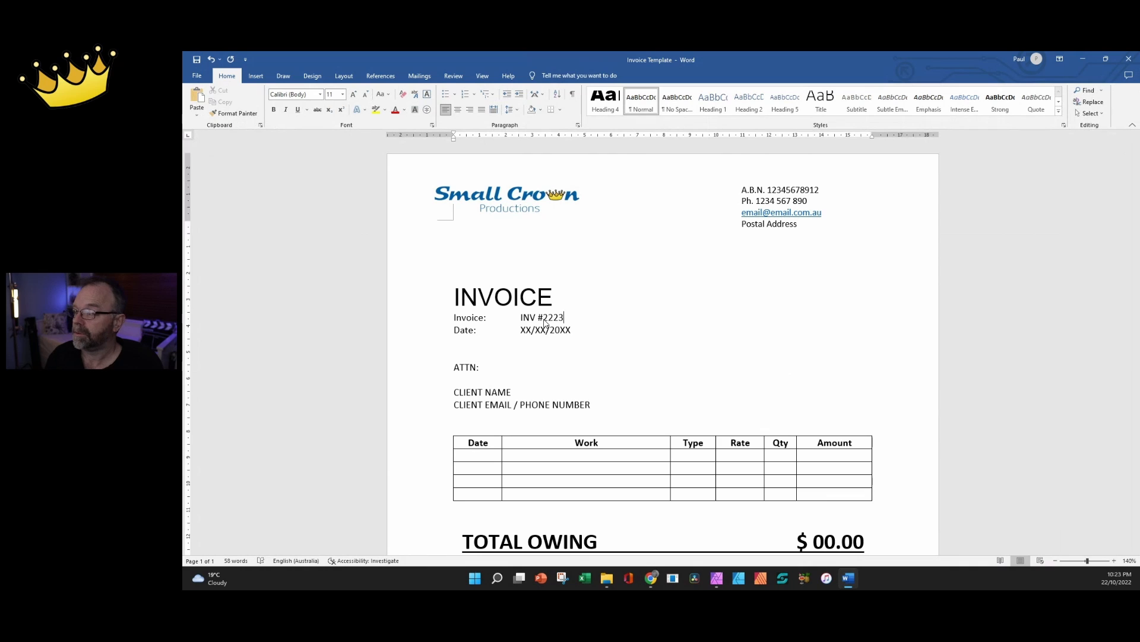
text(01)
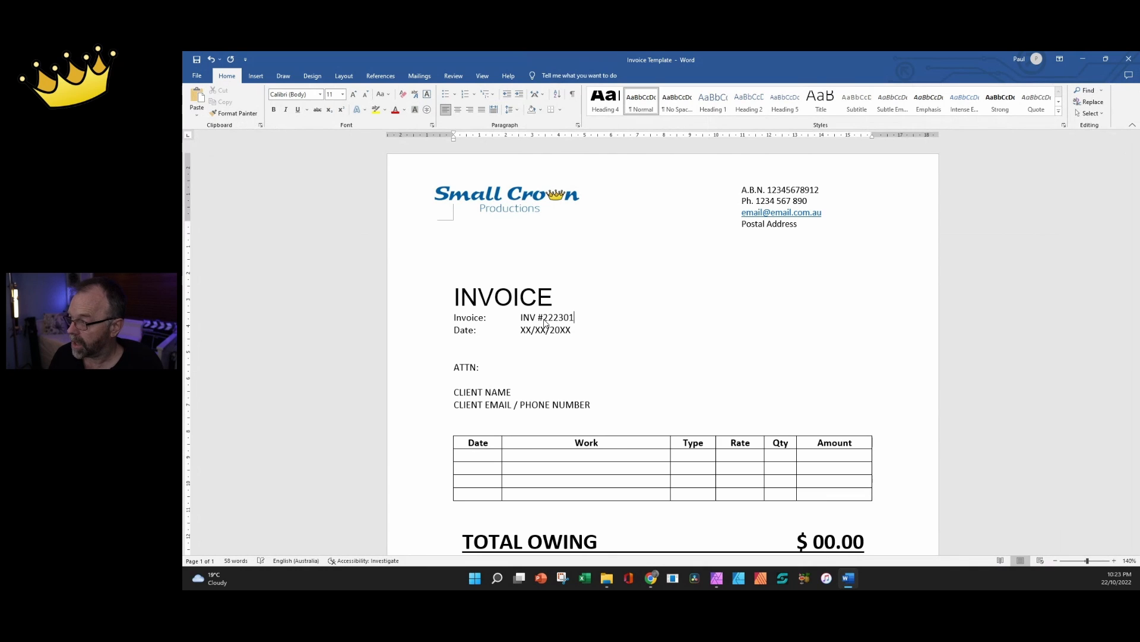
key(BackSpace)
text(02)
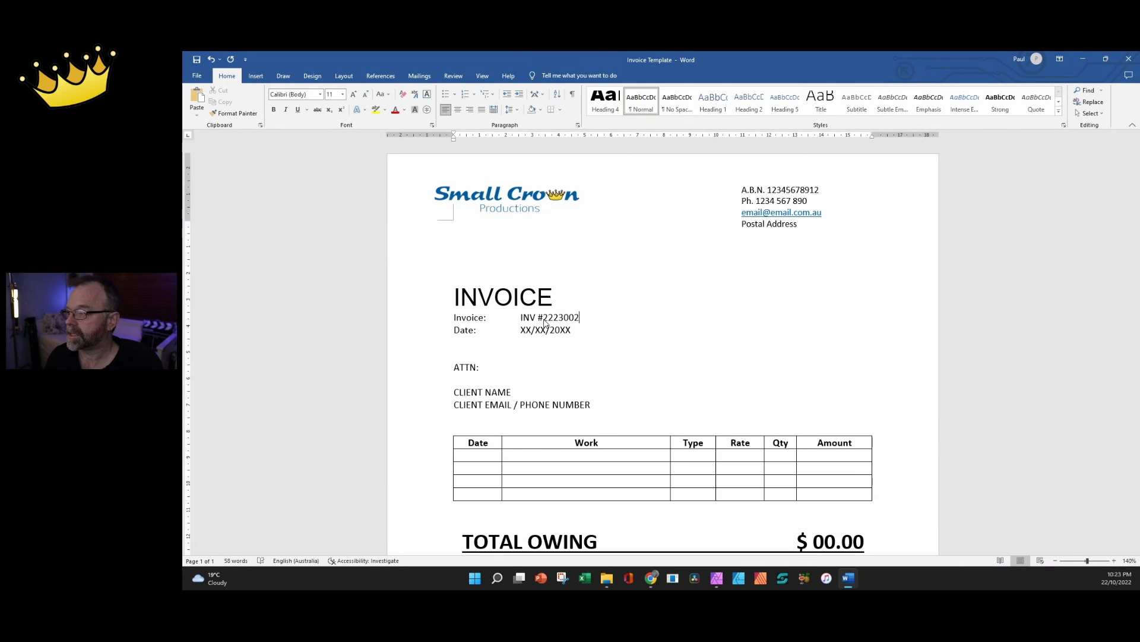
key(BackSpace)
key(BackSpace)
key(BackSpace)
key(BackSpace)
key(BackSpace)
key(BackSpace)
key(BackSpace)
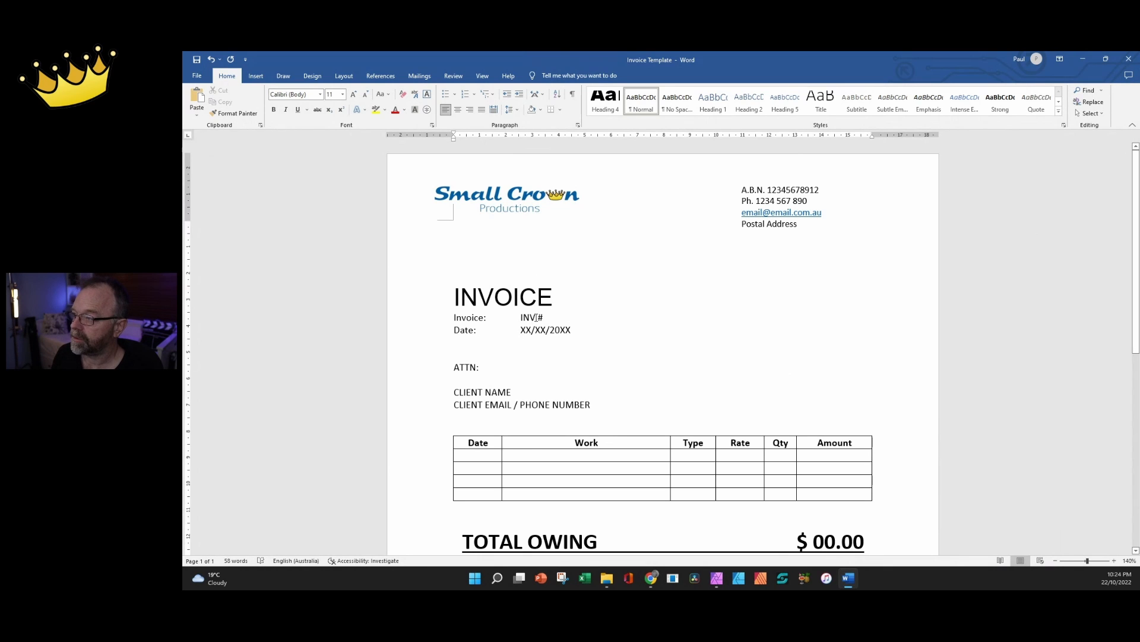
double_click(534, 329)
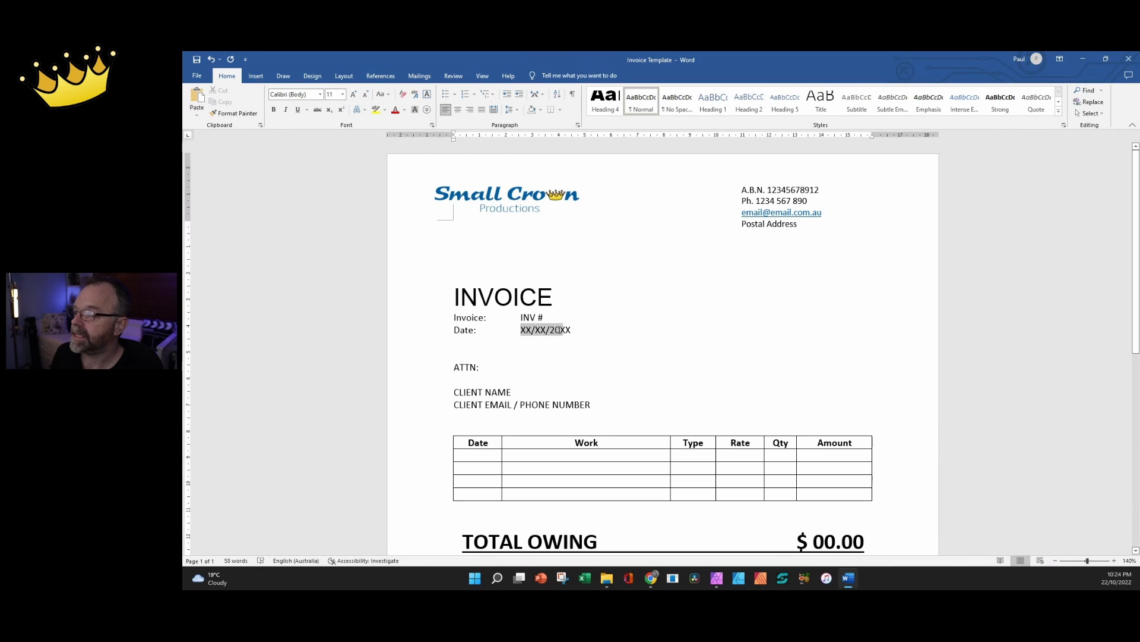
scroll(534, 371, down, 3)
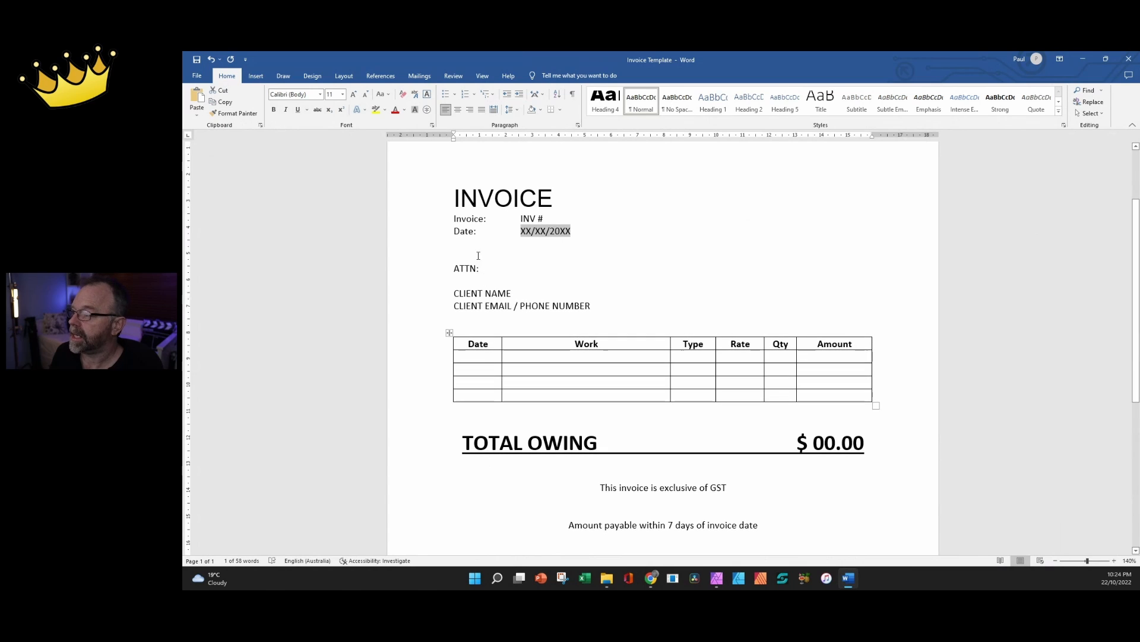
drag(456, 269, 470, 270)
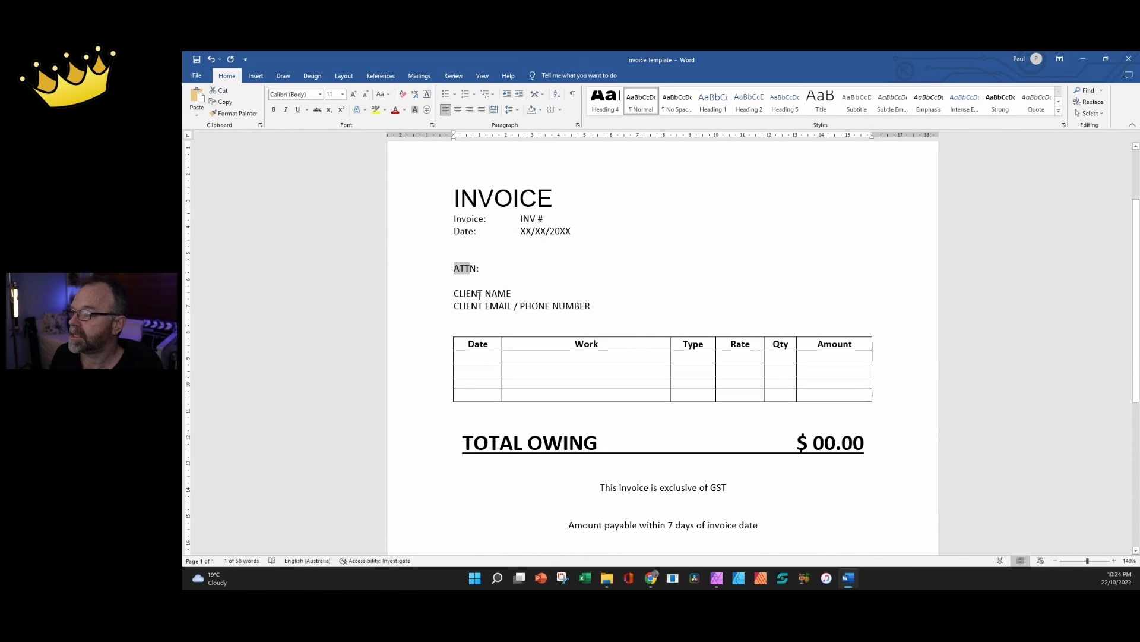
double_click(481, 293)
drag(456, 306, 594, 310)
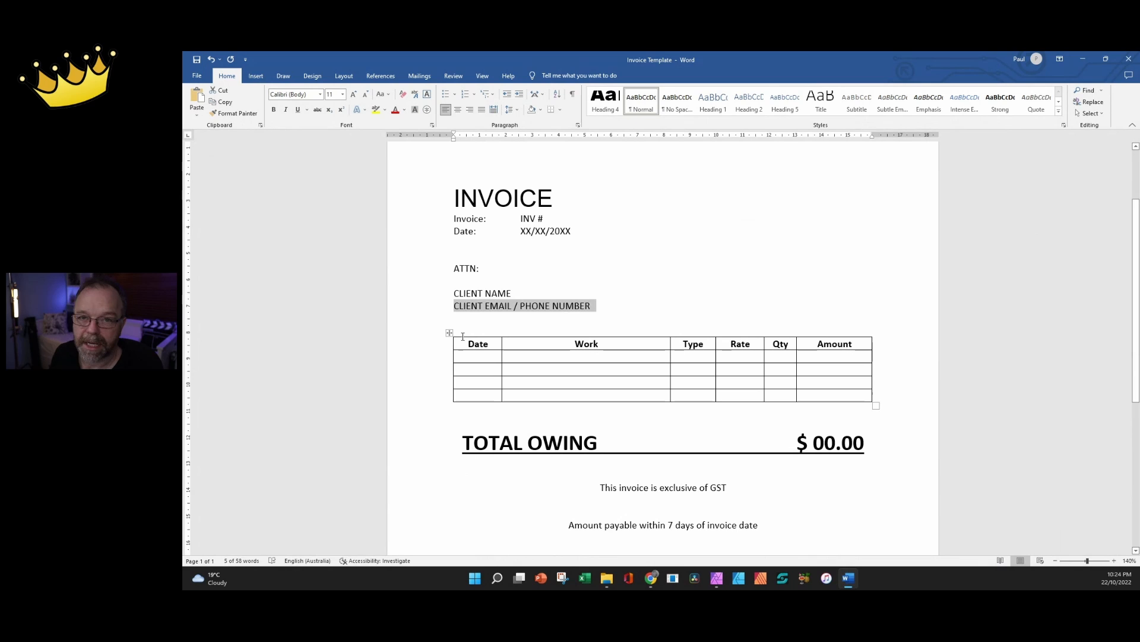
Step: Add an ABN line directly below the client email and phone number line
click(468, 319)
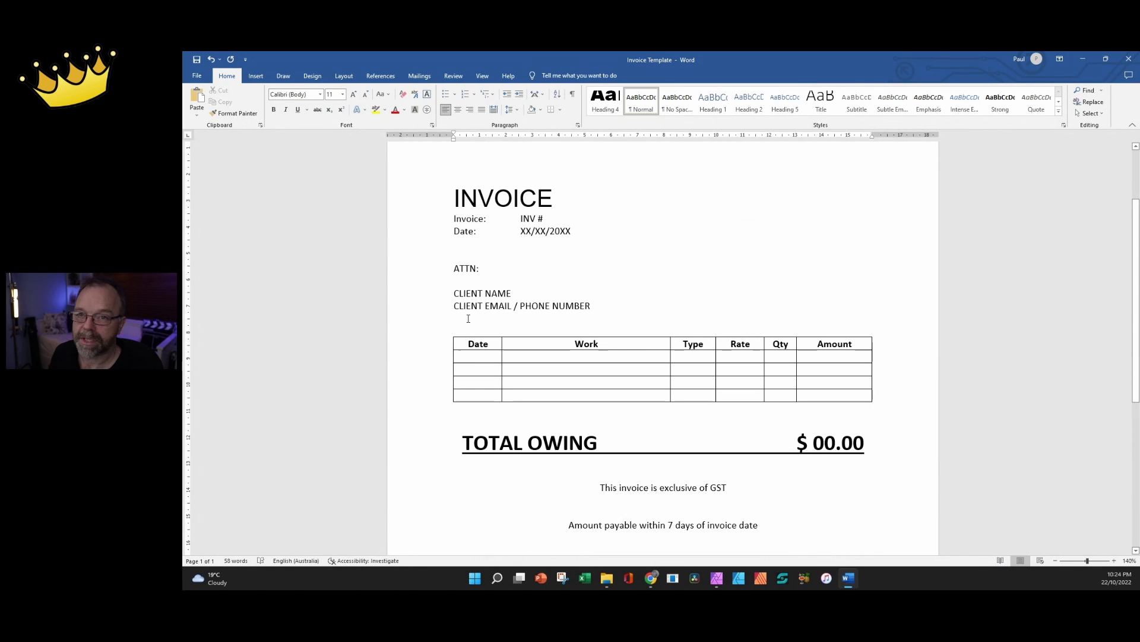
text(ABN)
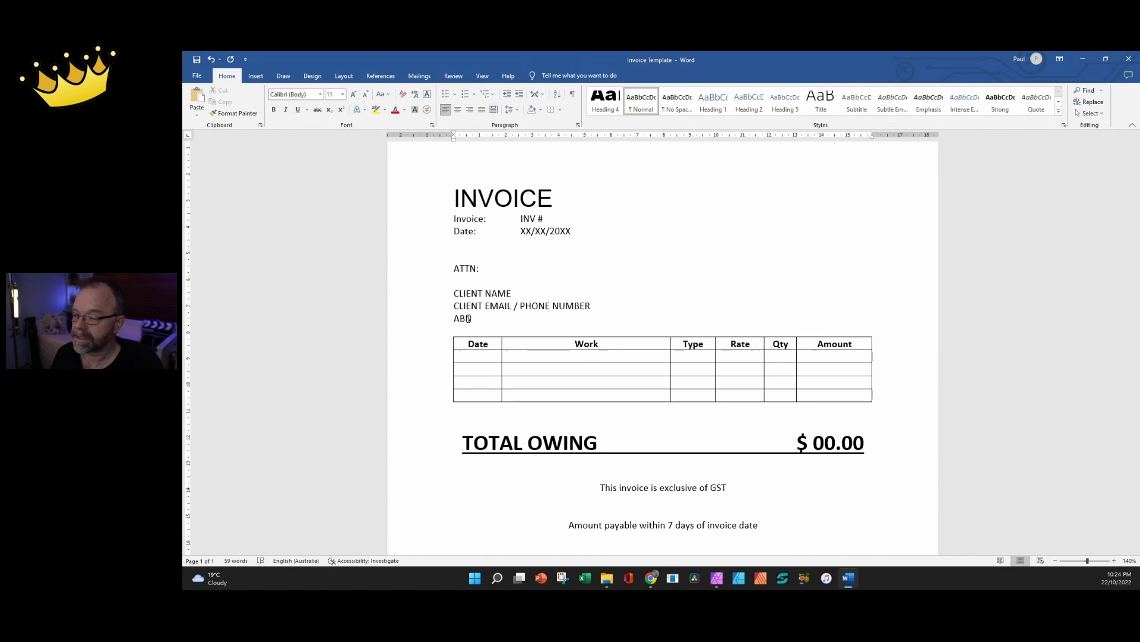
click(474, 360)
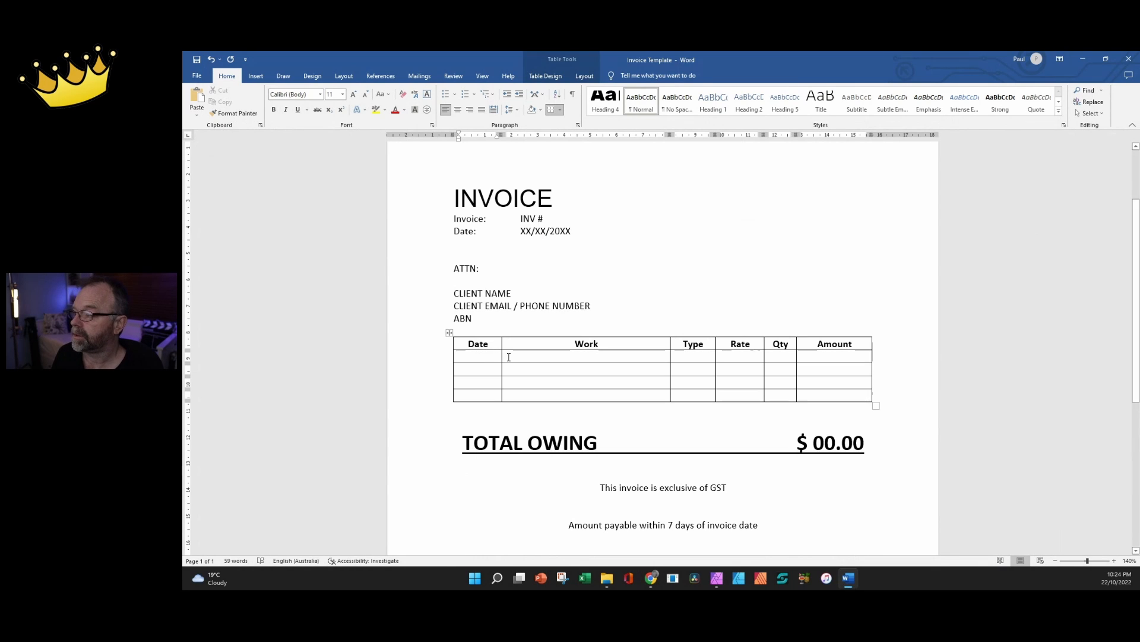
click(694, 355)
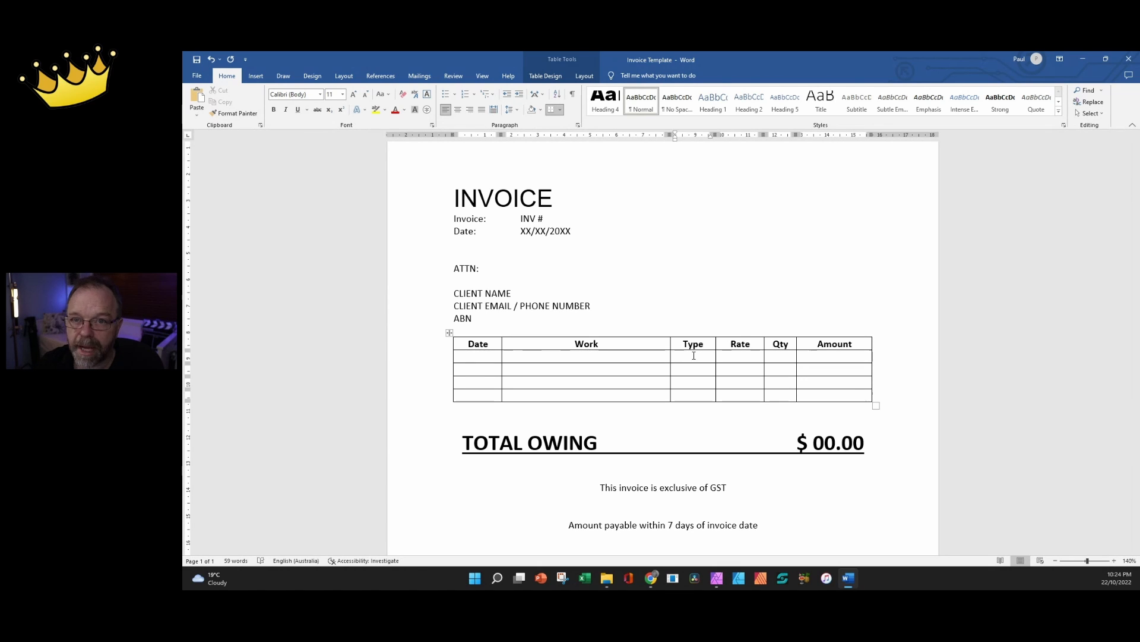
text(FLAT)
key(Tab)
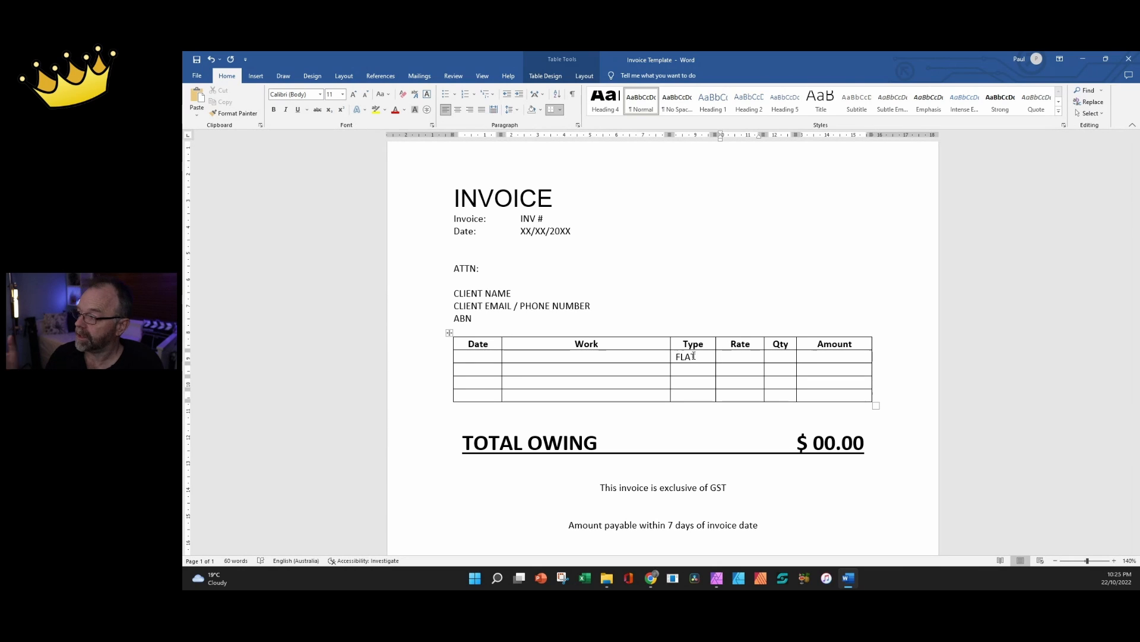
Step: Change the first line item's type to Daily and enter a rate of 750 and a quantity of 3
key(shift+Tab)
text(Daily)
key(Tab)
text(750)
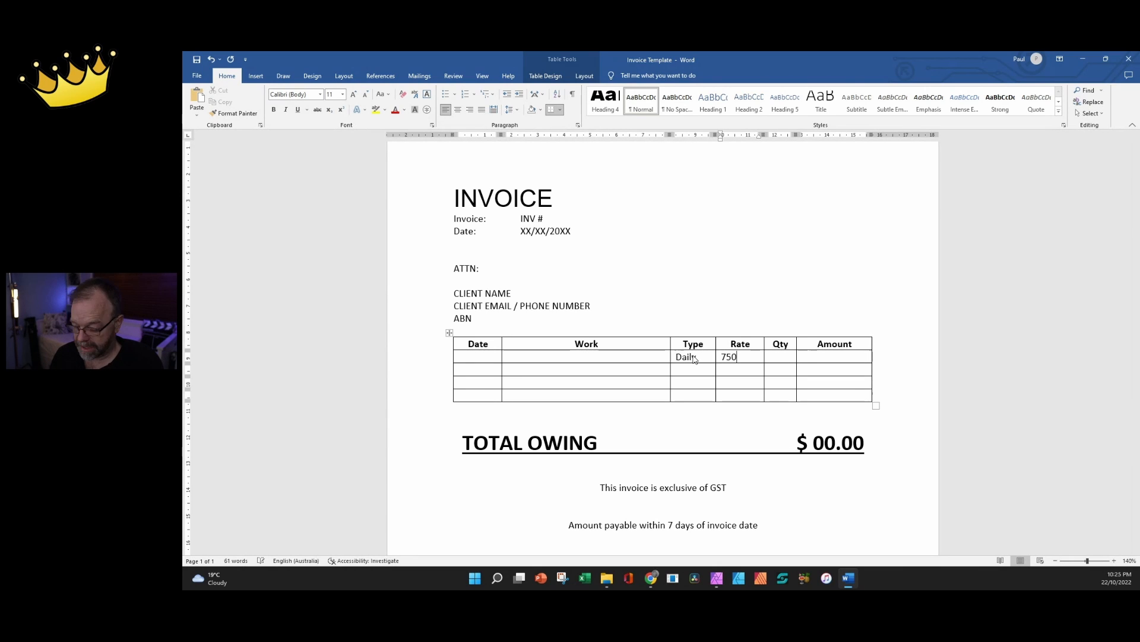
key(Tab)
text(3)
key(Tab)
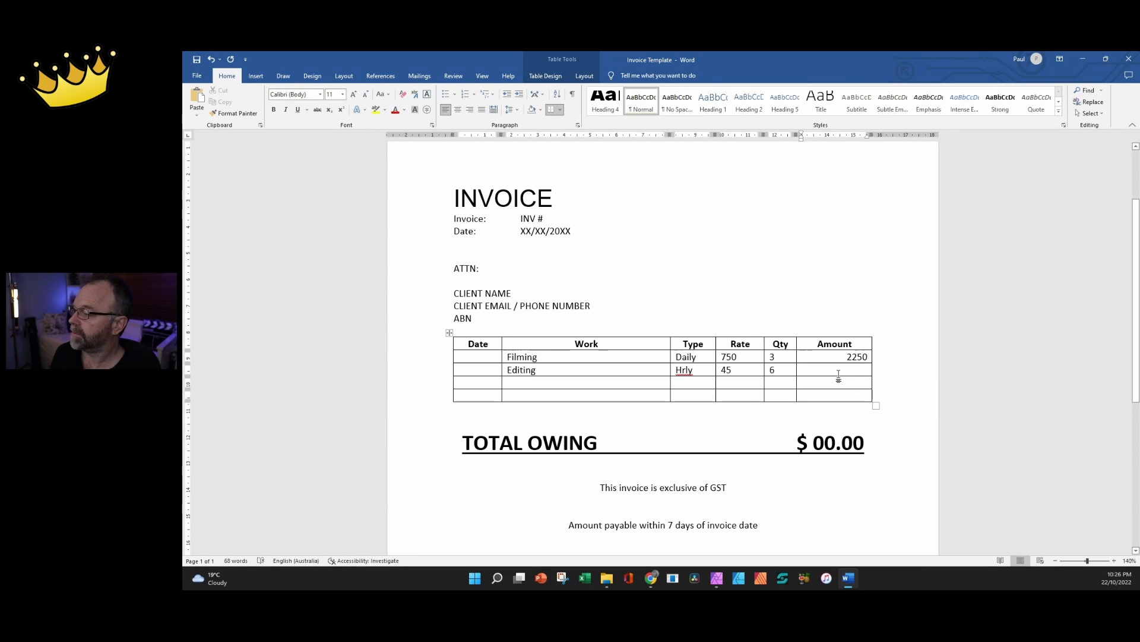
Step: Enter DISCOUNT as the work description in the table's last row and move on to that row's amount cell
click(633, 397)
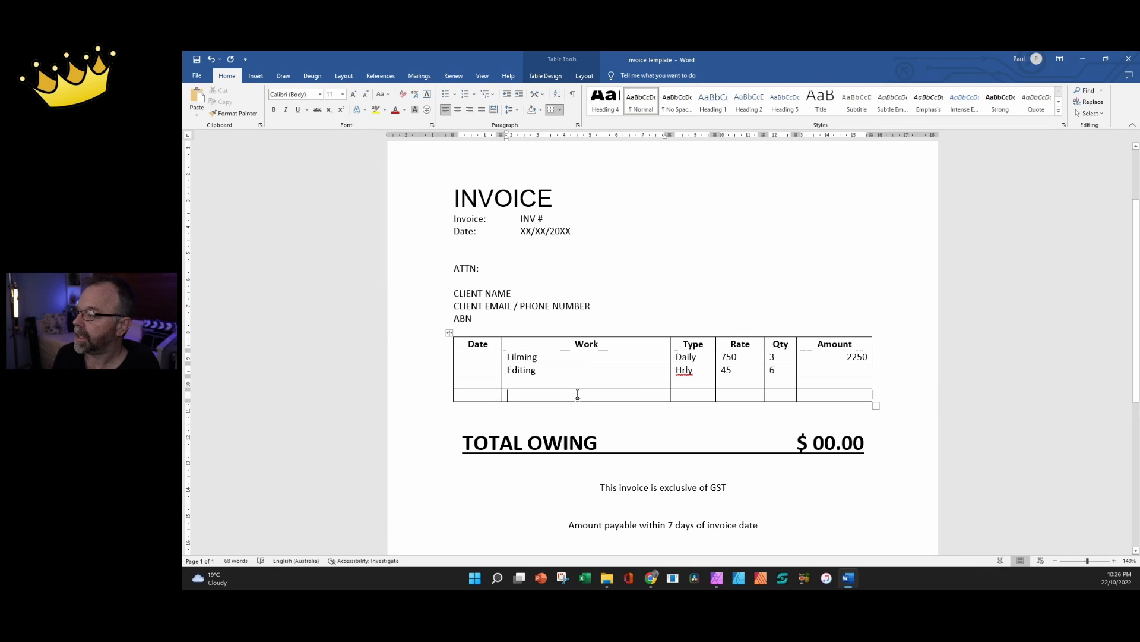
text(DISCOUT)
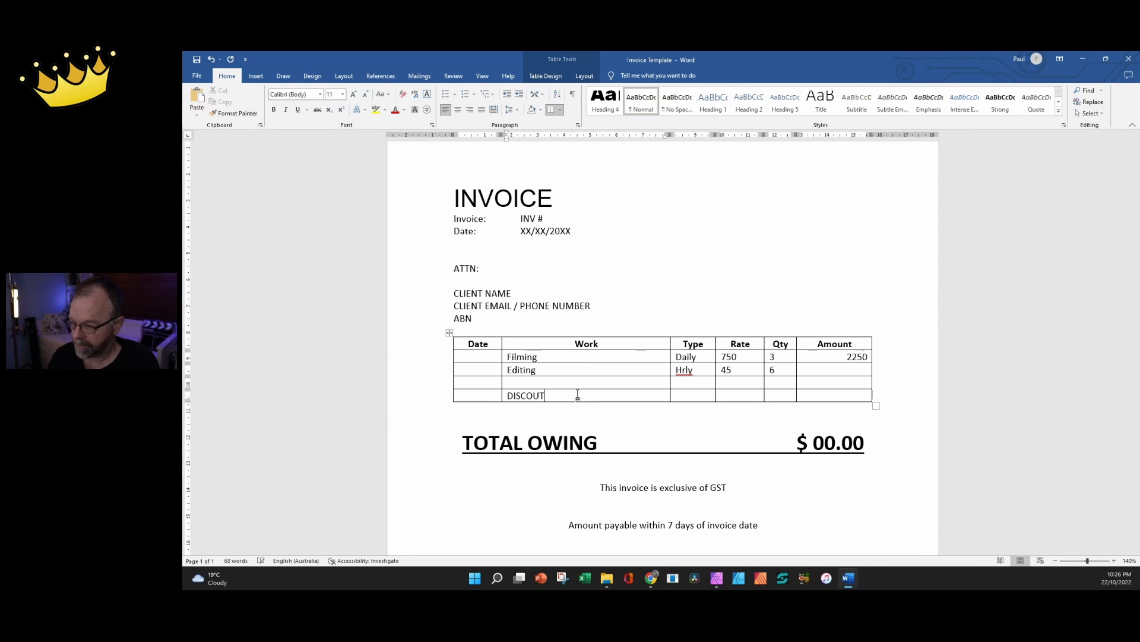
key(Tab)
key(Tab)
key(shift+Tab)
key(shift+Tab)
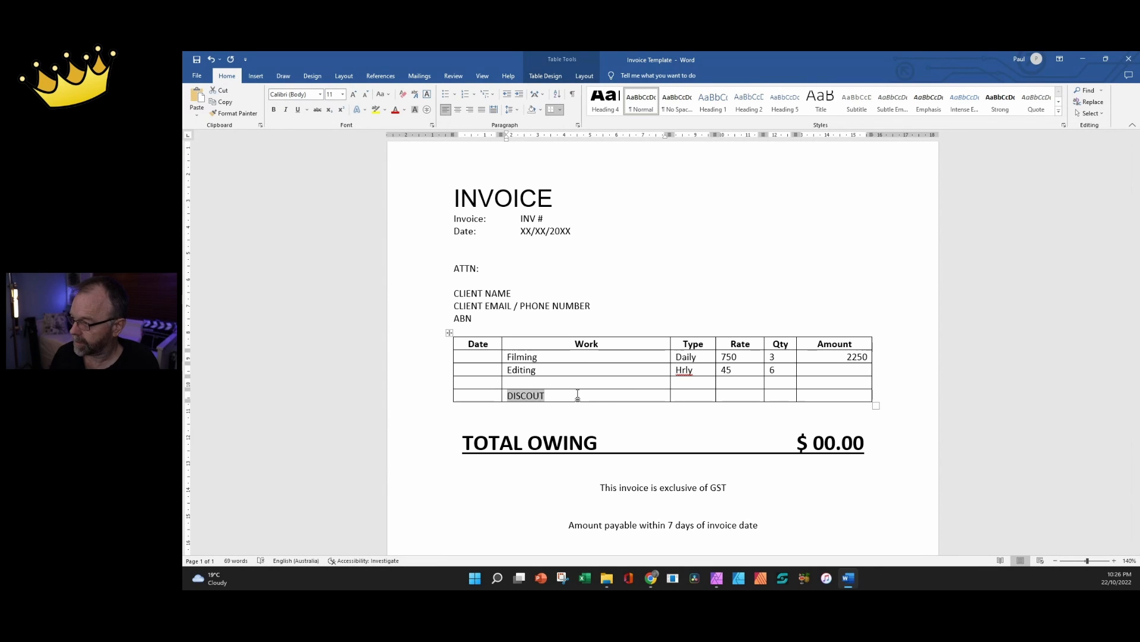
key(Right)
key(Left)
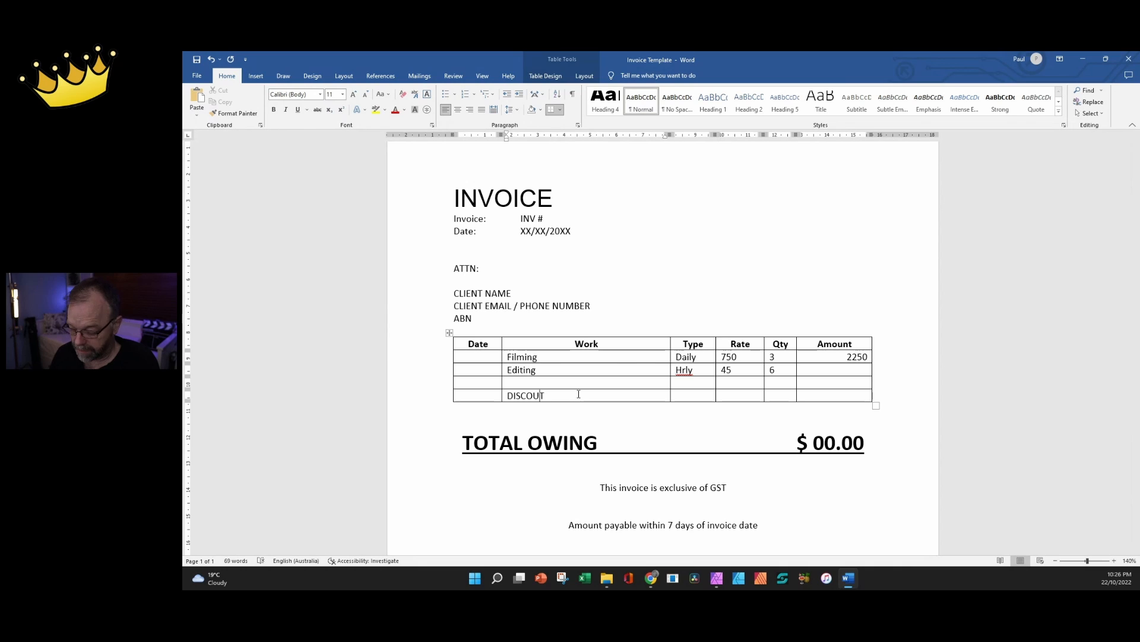
text(N)
key(Tab)
key(Tab)
key(Tab)
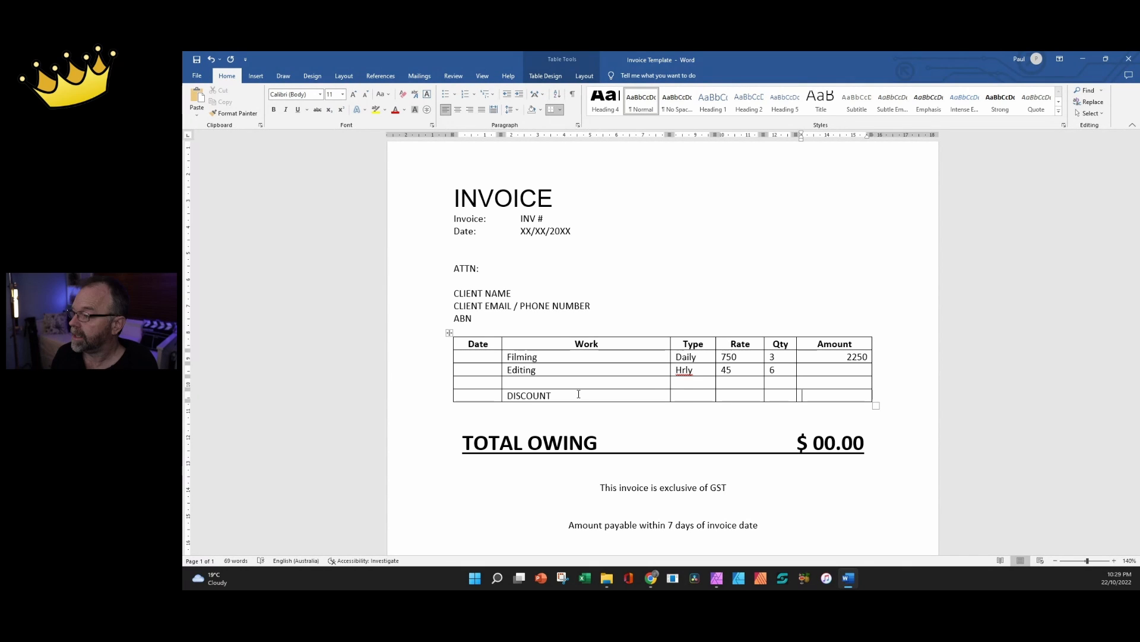
Step: Review the GST note, the payment terms and the direct deposit details below the total, along with the overall invoice layout
scroll(578, 394, down, 3)
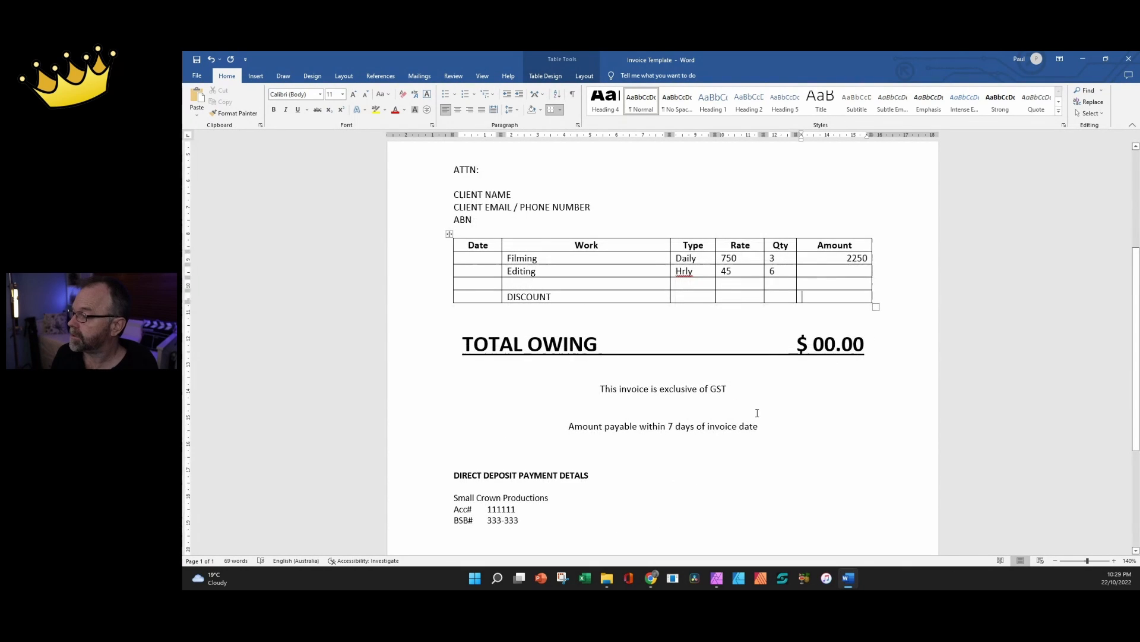
click(600, 388)
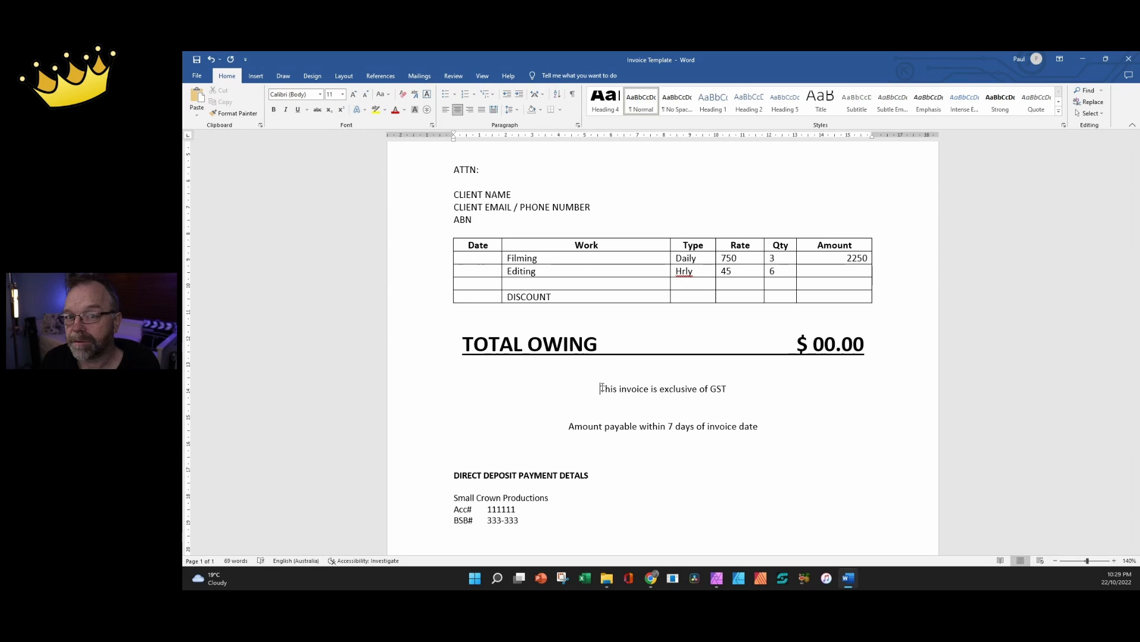
drag(602, 387, 719, 400)
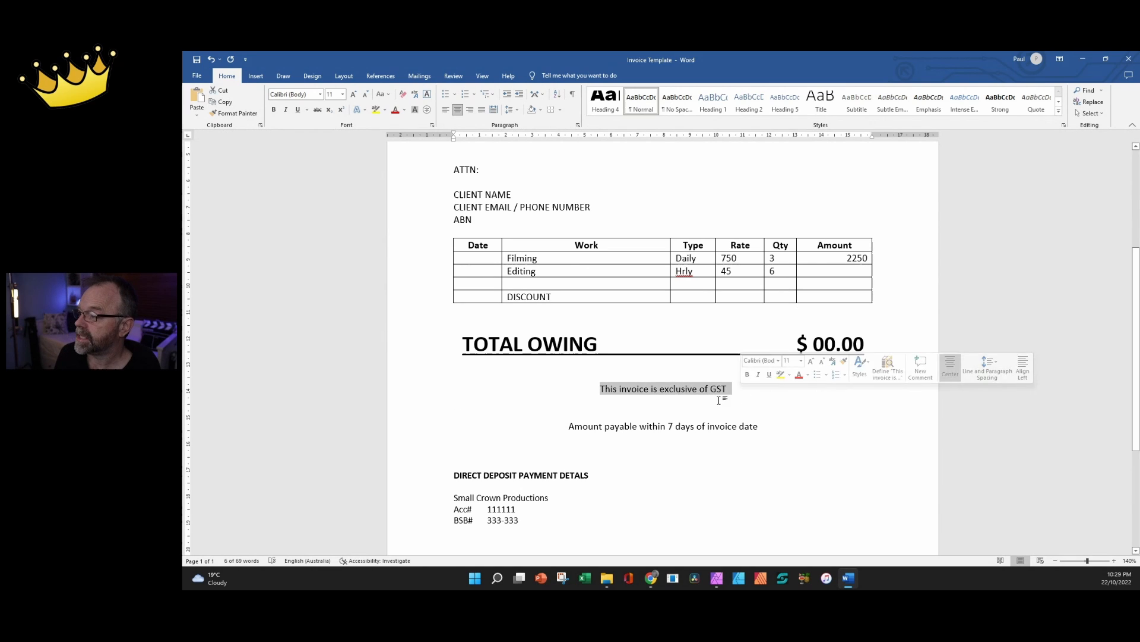
click(650, 415)
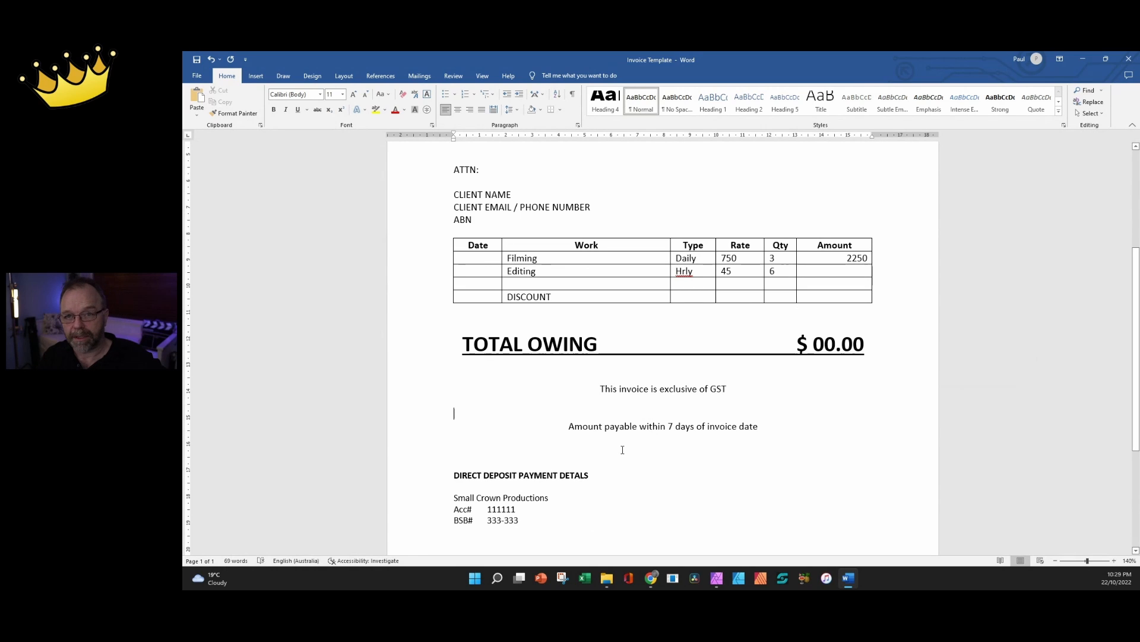
drag(569, 426, 757, 422)
click(660, 442)
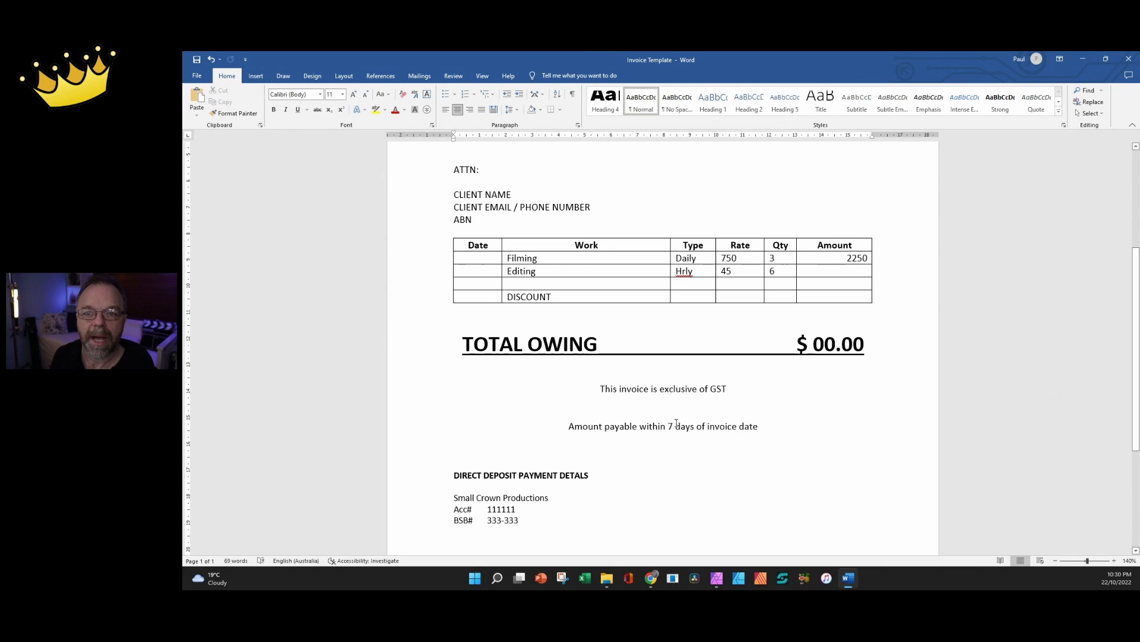
scroll(714, 463, down, 1)
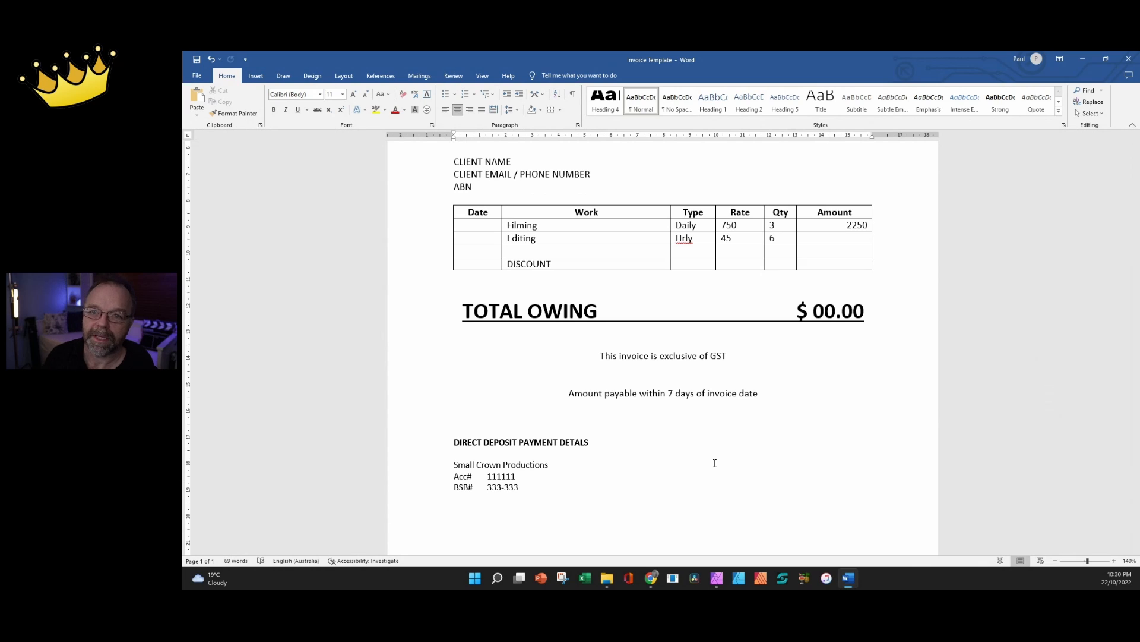
scroll(510, 355, down, 3)
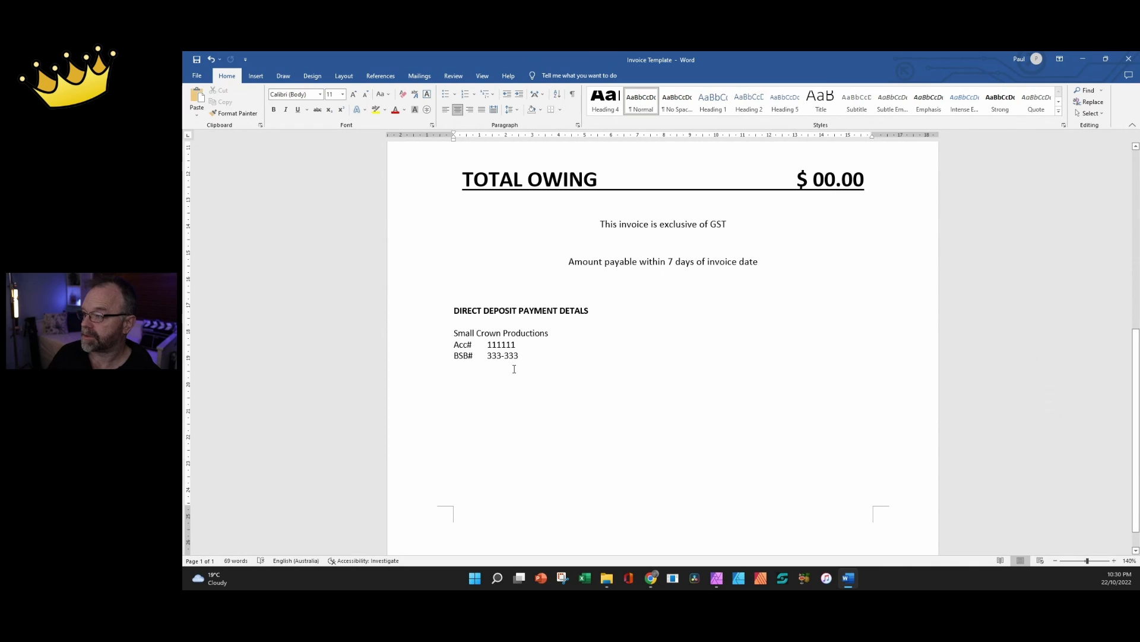
scroll(514, 369, up, 8)
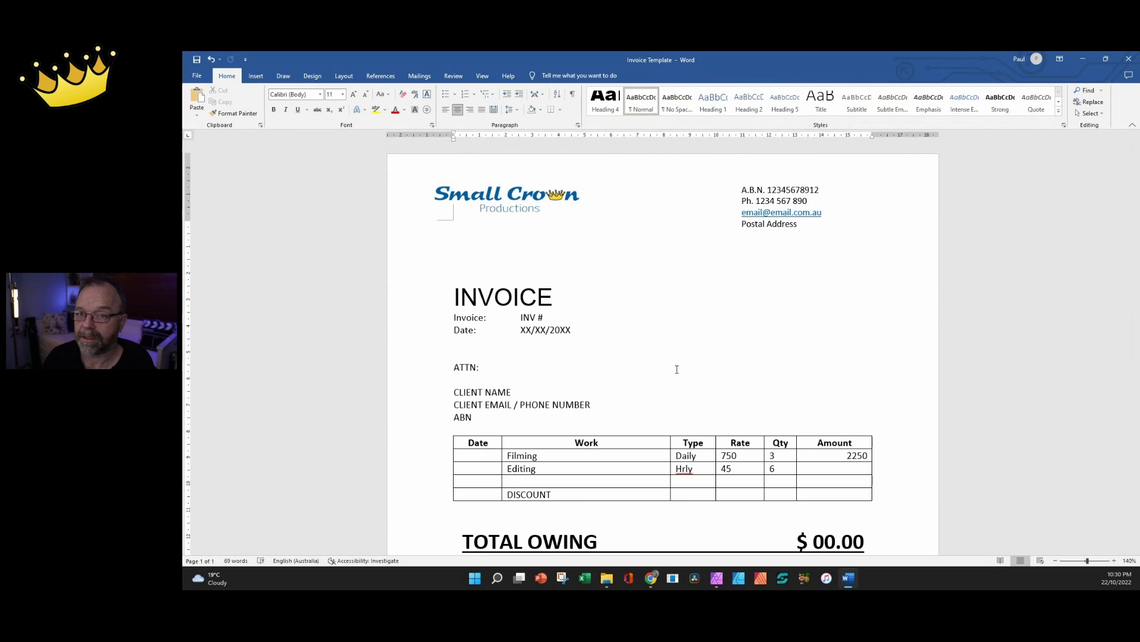
scroll(676, 369, down, 6)
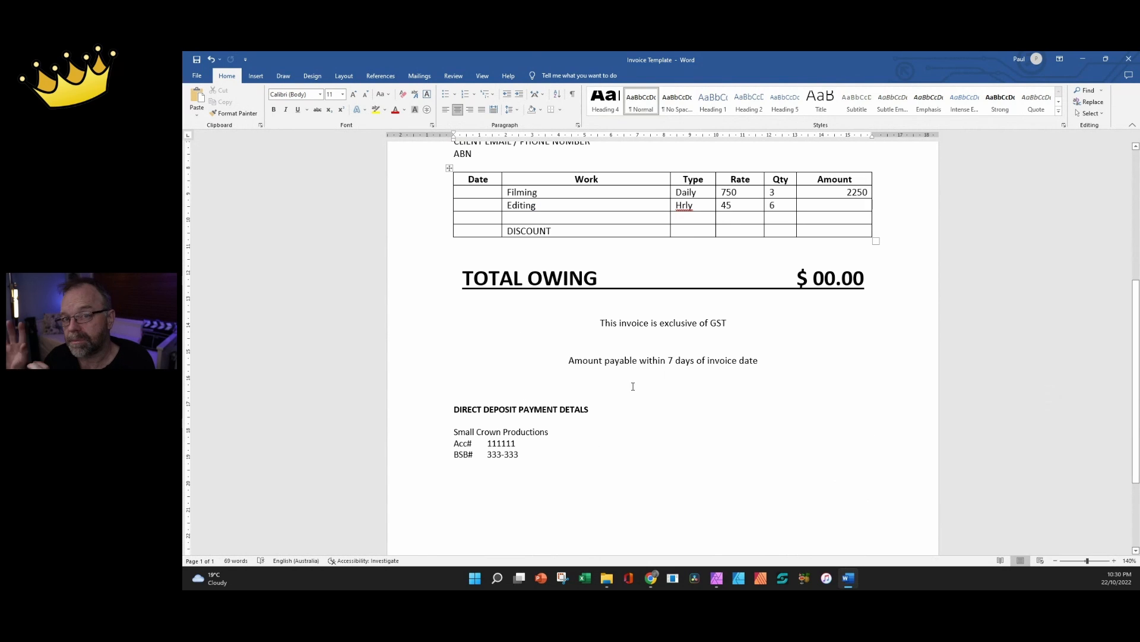